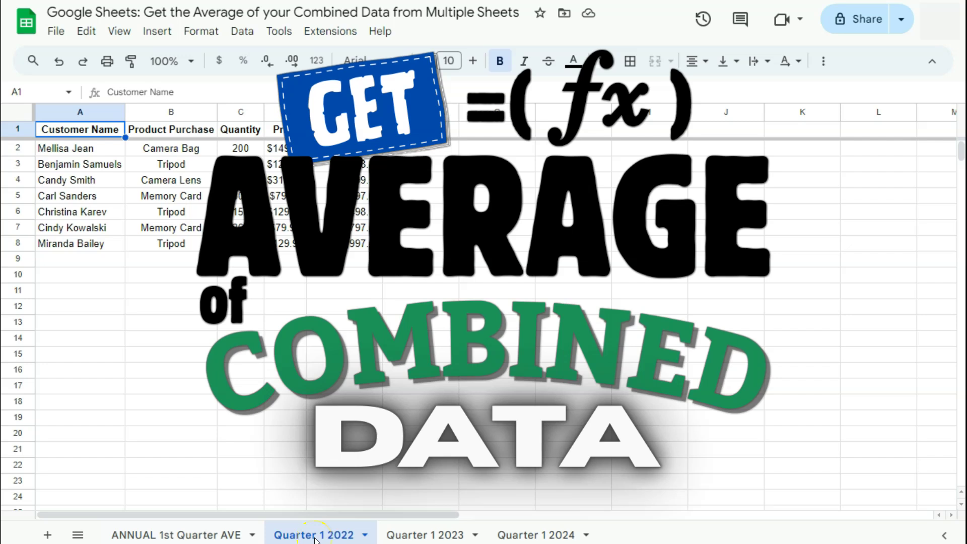
Look over the Quarter 1 2022, 2023 and 2024 sheets, then open the empty ANNUAL 1st Quarter AVE sheet.
click(331, 538)
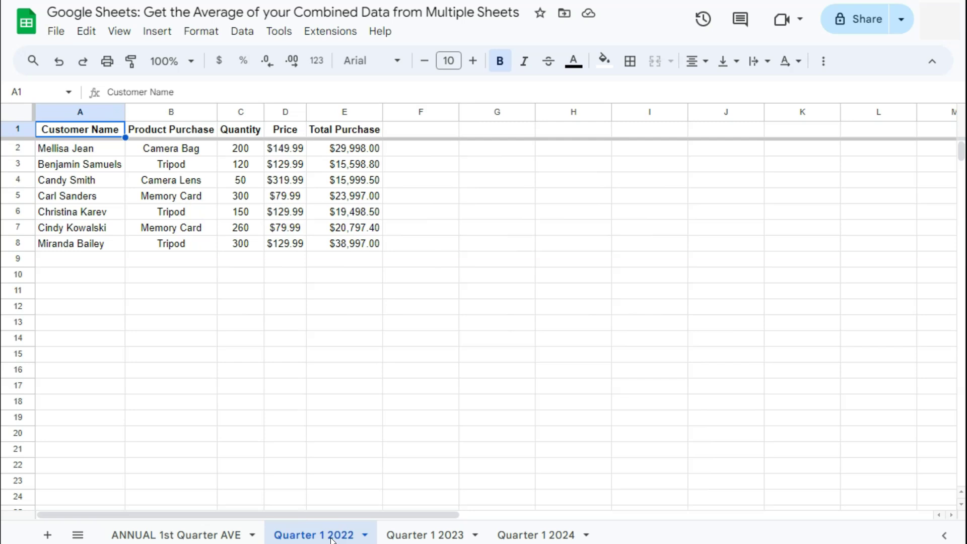
click(331, 536)
click(423, 536)
click(526, 535)
click(439, 533)
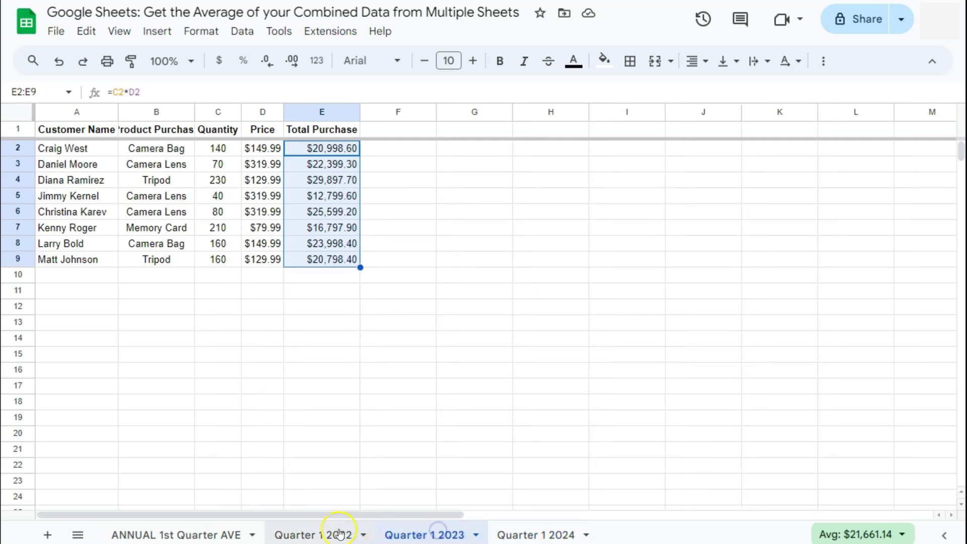
click(336, 533)
click(166, 533)
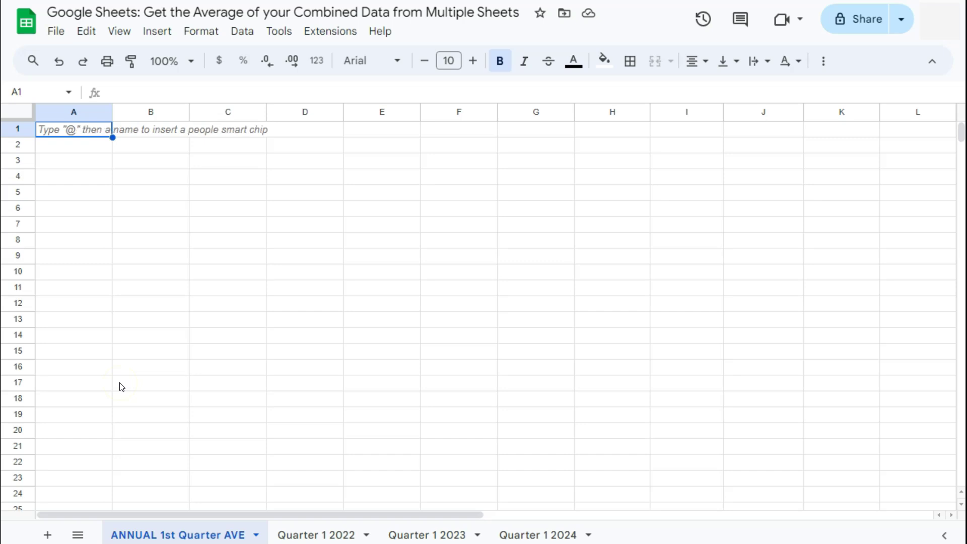
Review the three quarterly sheets once more and return to ANNUAL 1st Quarter AVE.
click(307, 534)
click(428, 534)
click(325, 533)
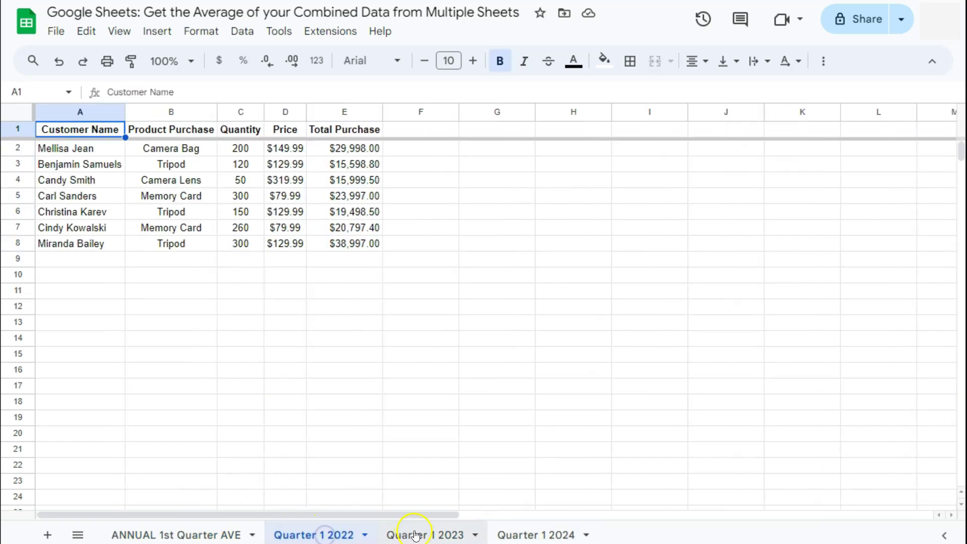
click(415, 534)
click(521, 533)
click(189, 534)
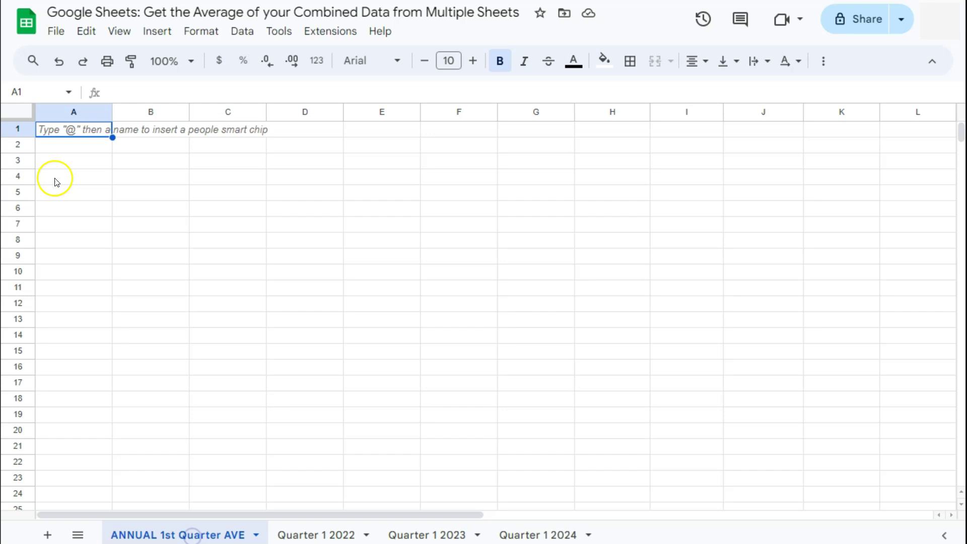
Start an ARRAYFORMULA in A1 that references 'Quarter 1 2022'!A1:E8.
click(71, 131)
text(=Arra)
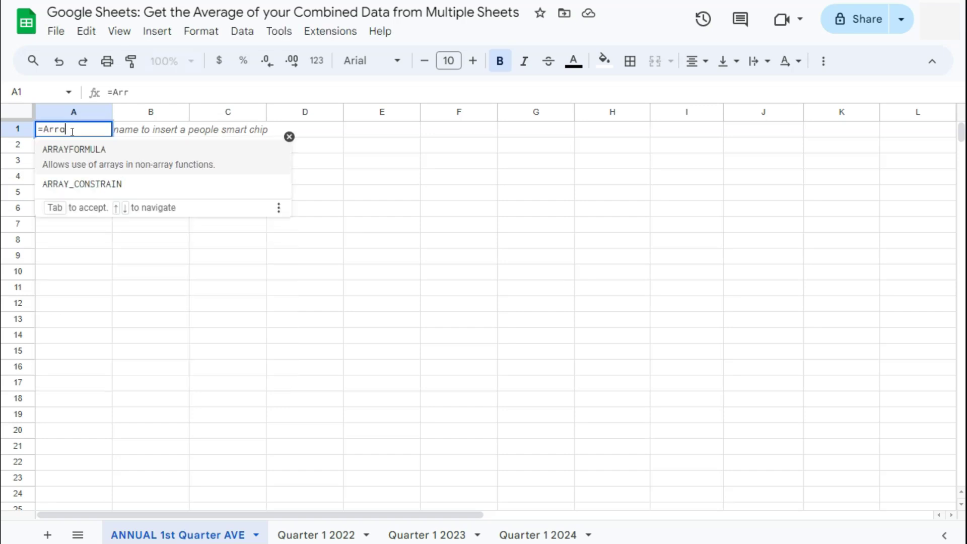
click(107, 152)
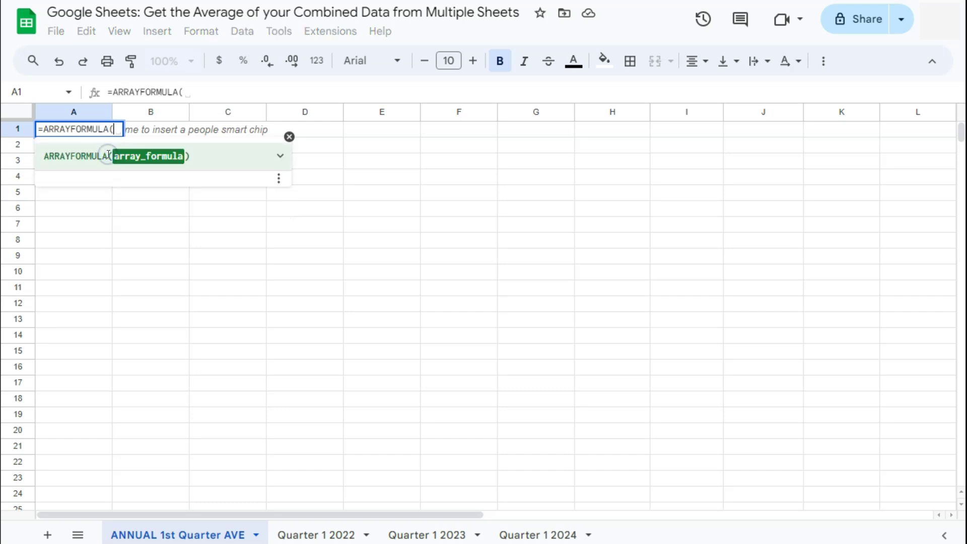
text({)
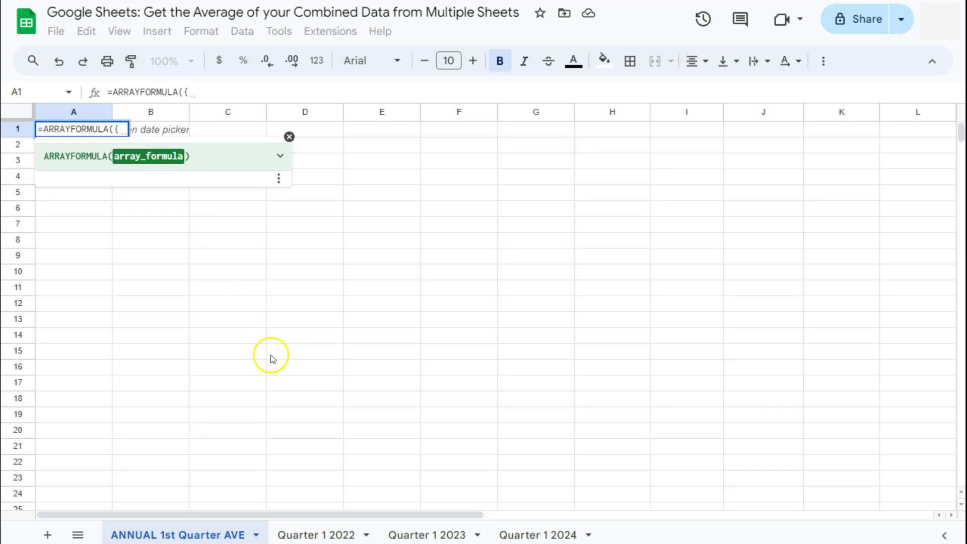
click(312, 536)
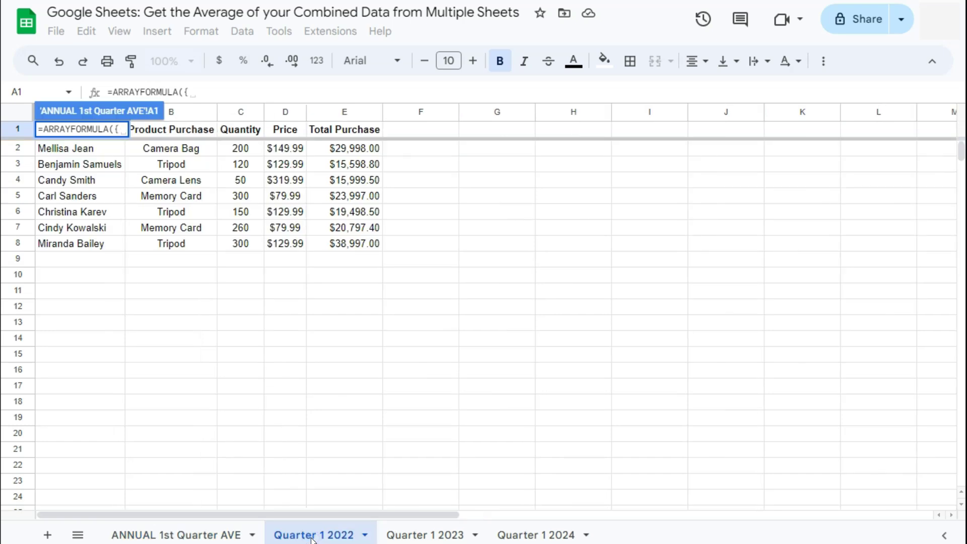
drag(347, 244, 166, 129)
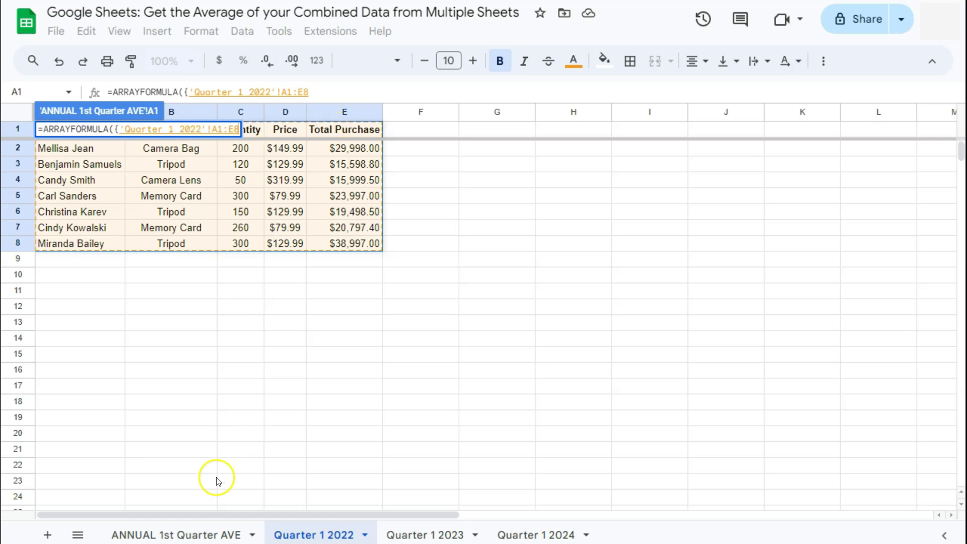
click(188, 535)
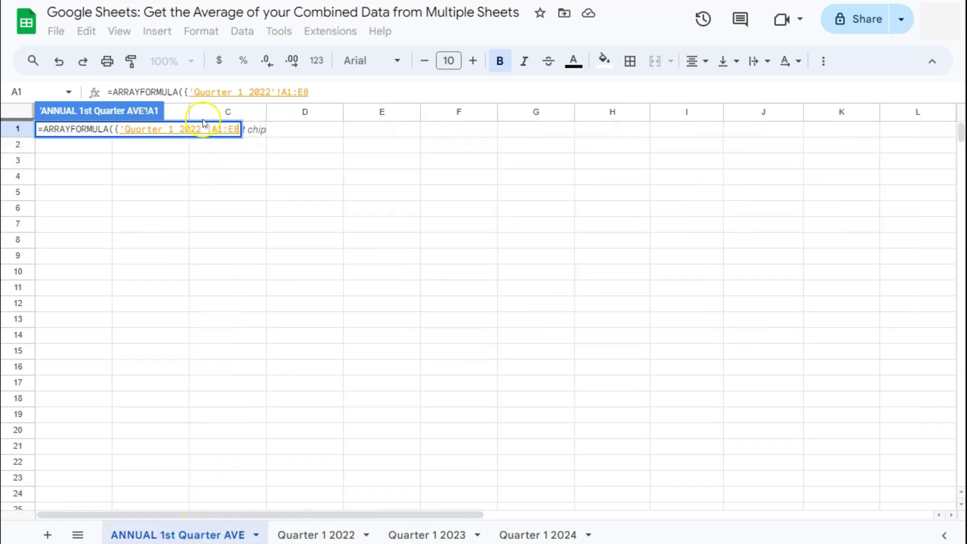
click(236, 131)
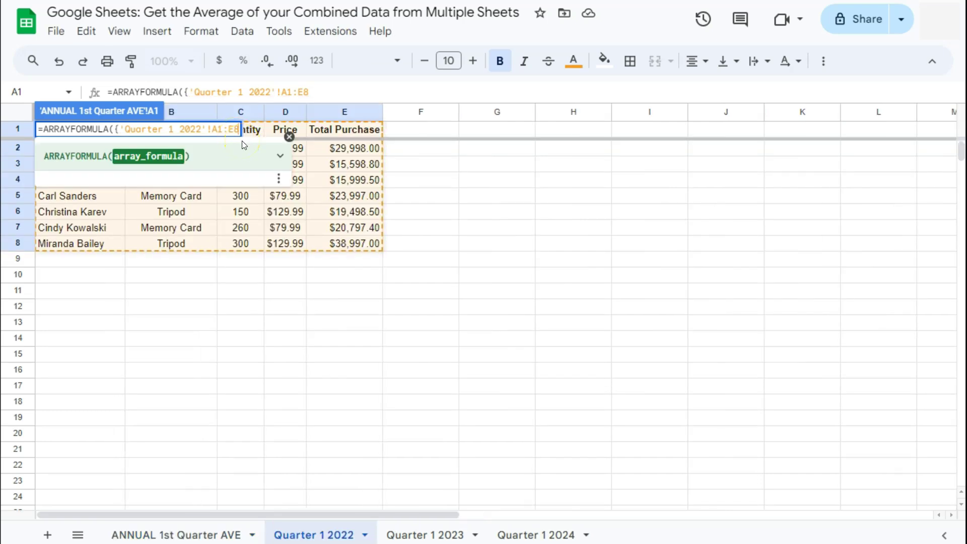
text(;)
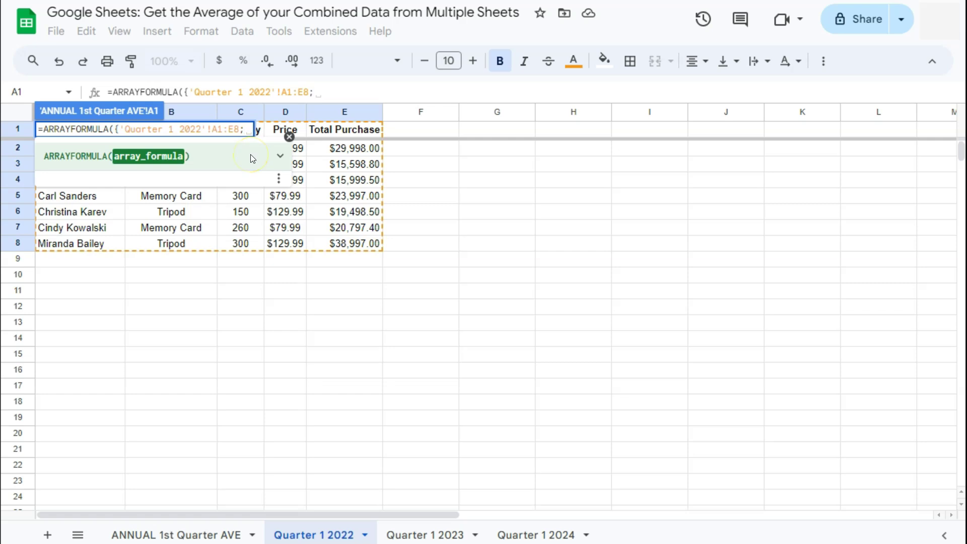
Add 'Quarter 1 2023'!A2:E9 and 'Quarter 1 2024'!A2:E7 to the formula and commit it.
click(416, 535)
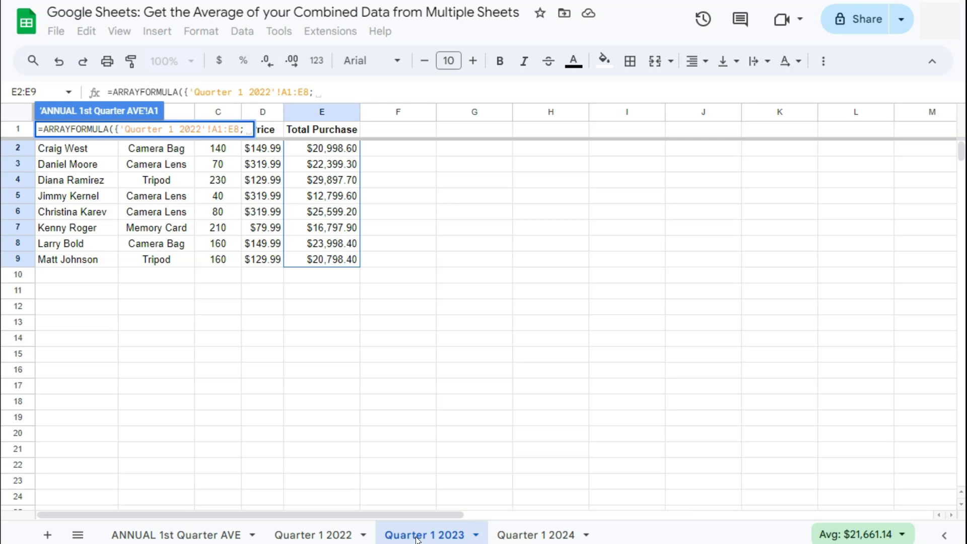
drag(315, 259, 77, 147)
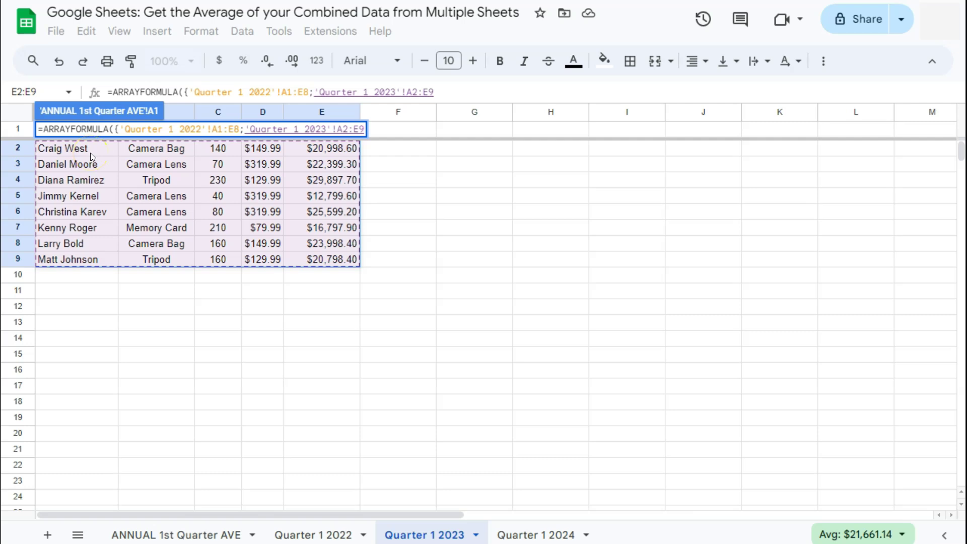
text(;)
click(541, 536)
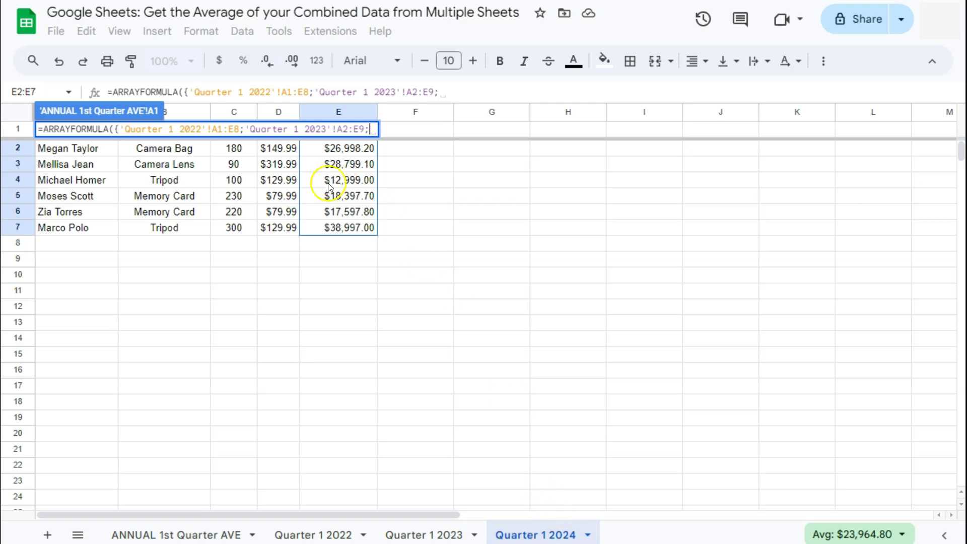
drag(336, 228, 89, 145)
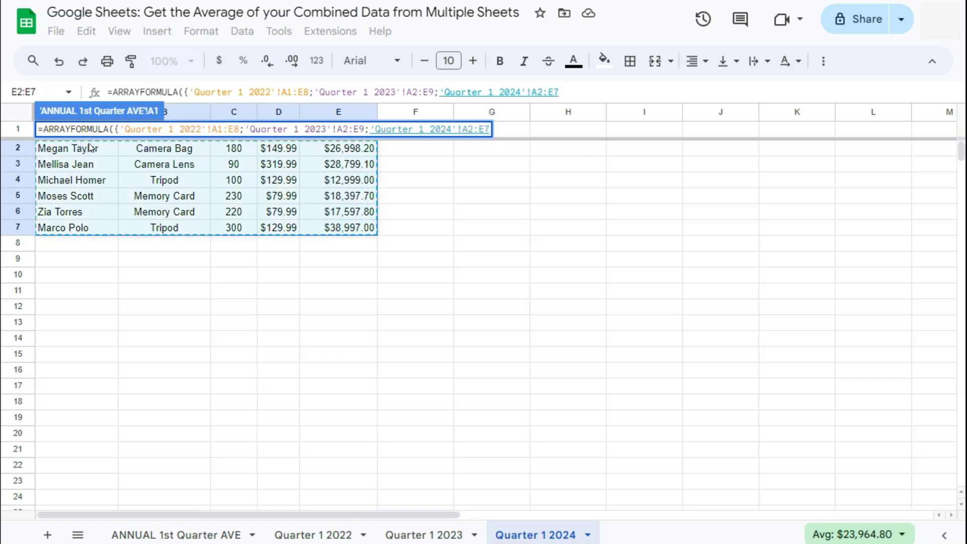
text(})
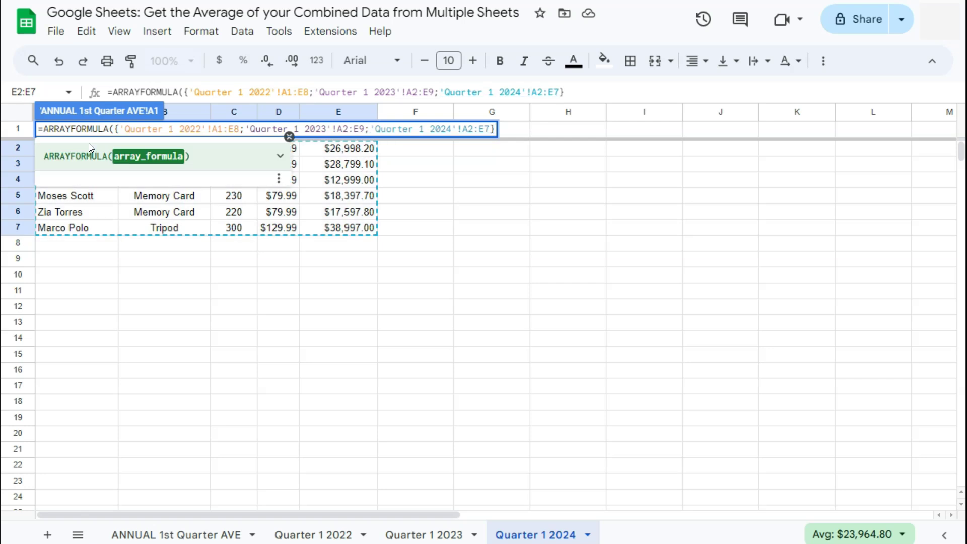
text())
key(Return)
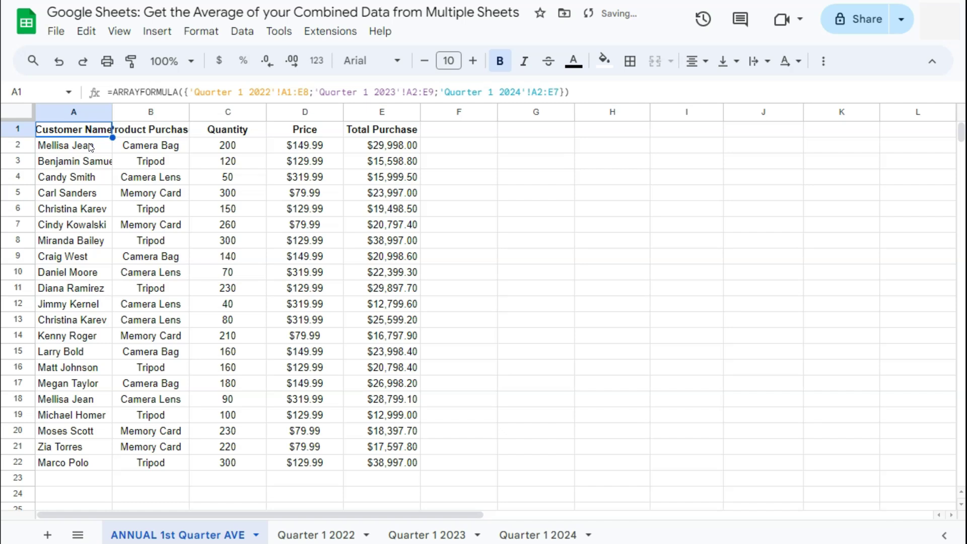
Auto-fit column A to the customer names and column B to the Product Purchase header.
click(93, 139)
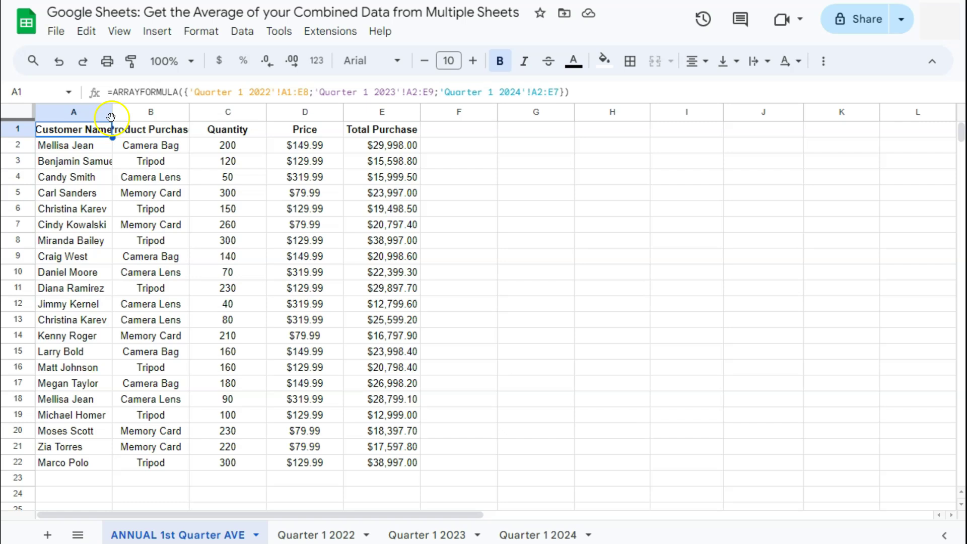
drag(109, 111, 112, 112)
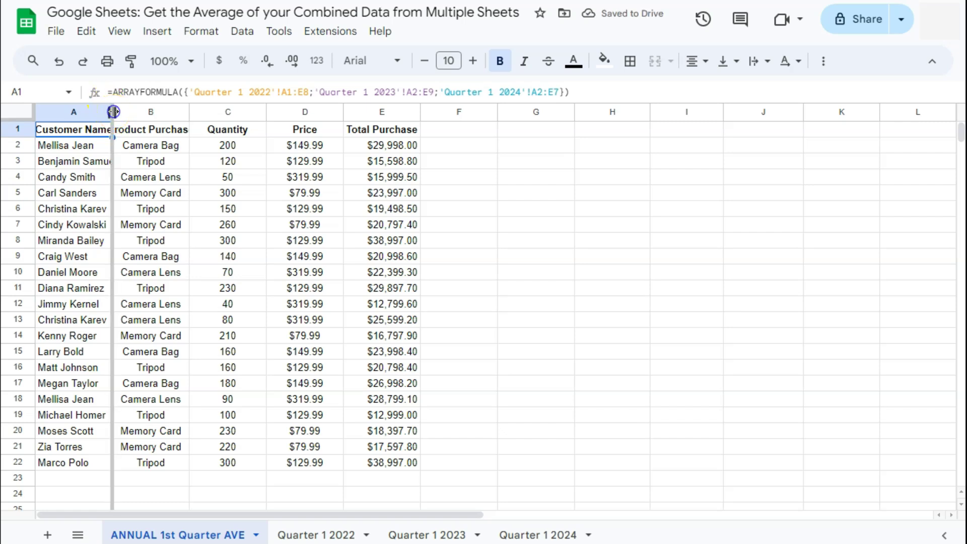
double_click(113, 112)
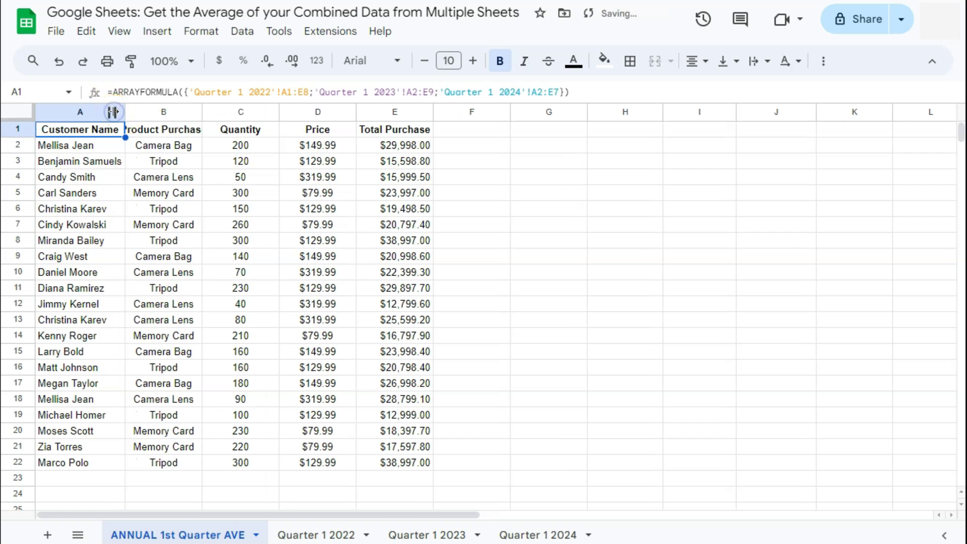
double_click(202, 112)
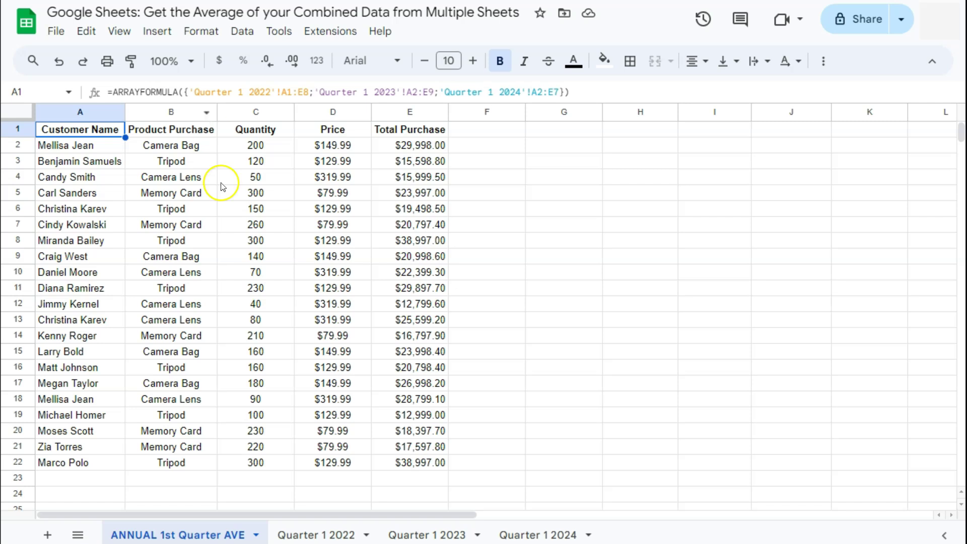
Check the Quarter 1 2022, 2023 and 2024 sheets, then return to ANNUAL 1st Quarter AVE.
click(334, 534)
click(423, 535)
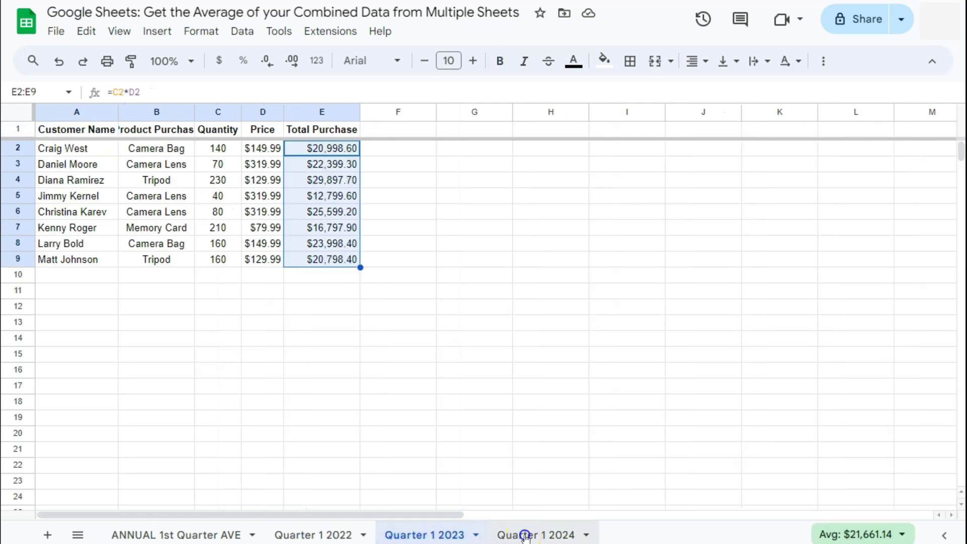
click(525, 533)
click(187, 534)
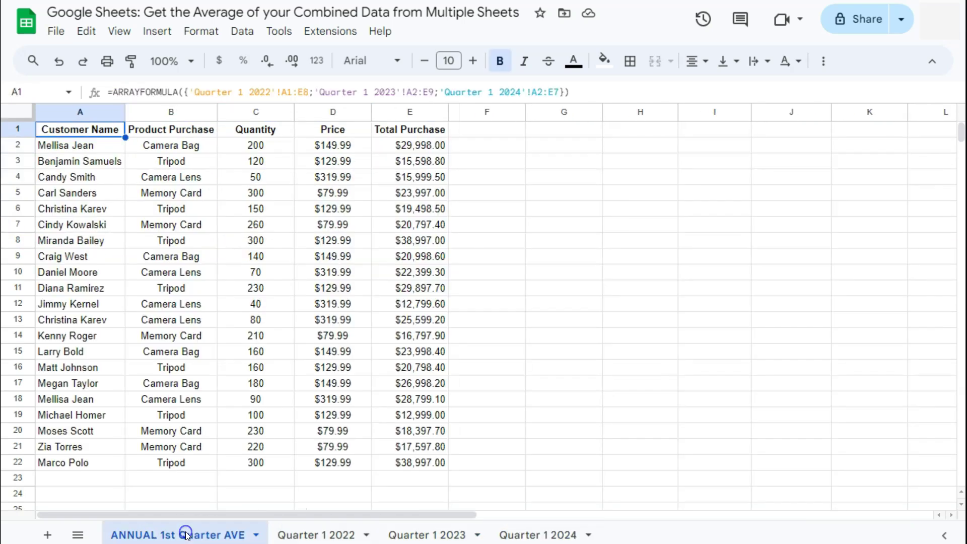
Enter =AVERAGE(E2:E22) in G2 to get $22,950.67.
click(553, 152)
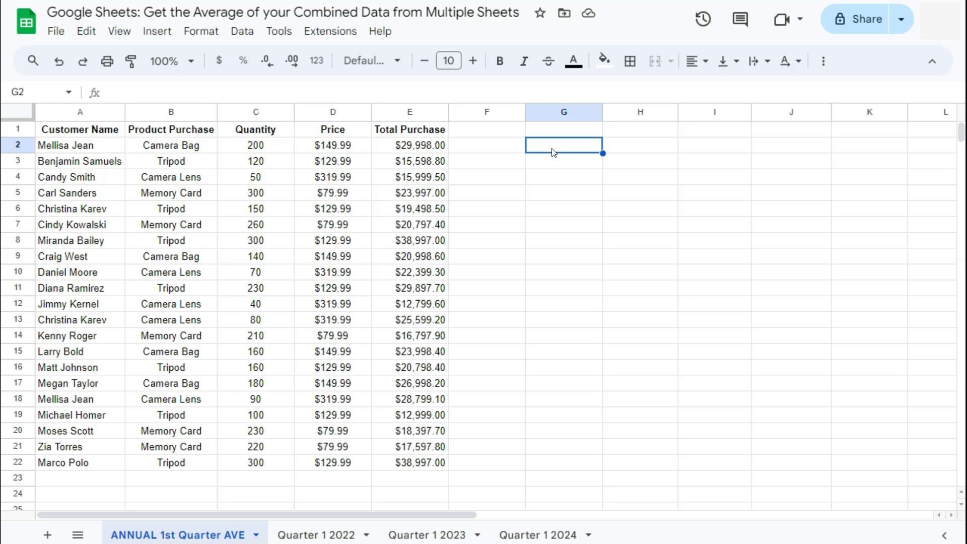
text(=)
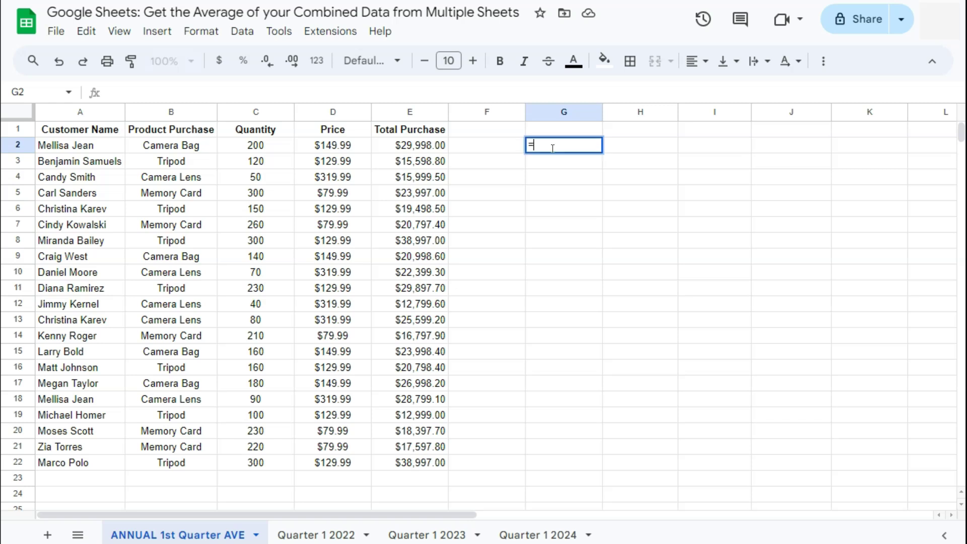
text(av)
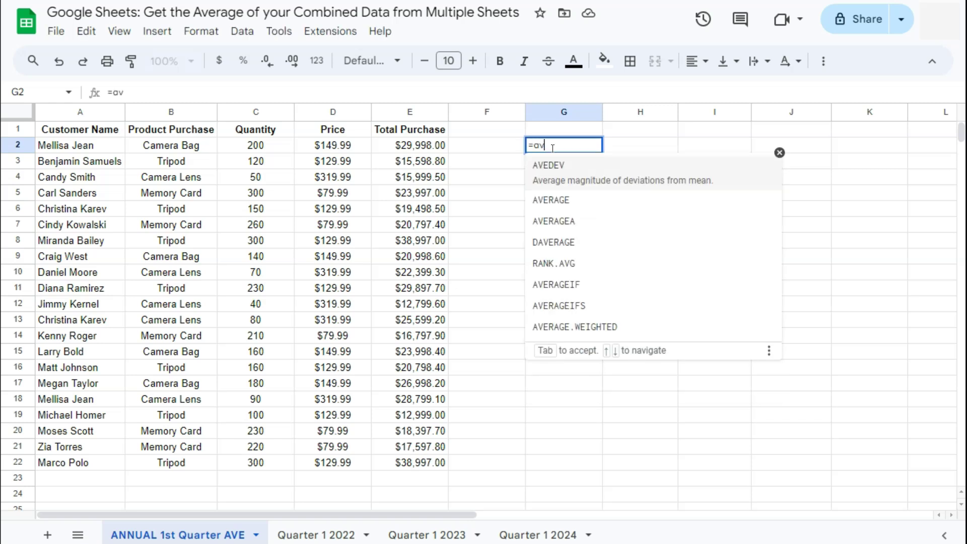
text(e)
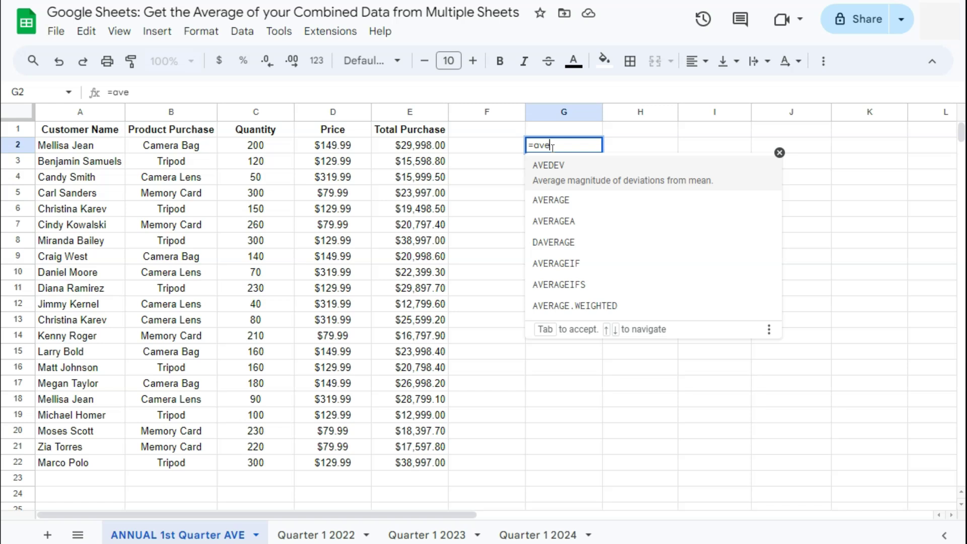
click(558, 203)
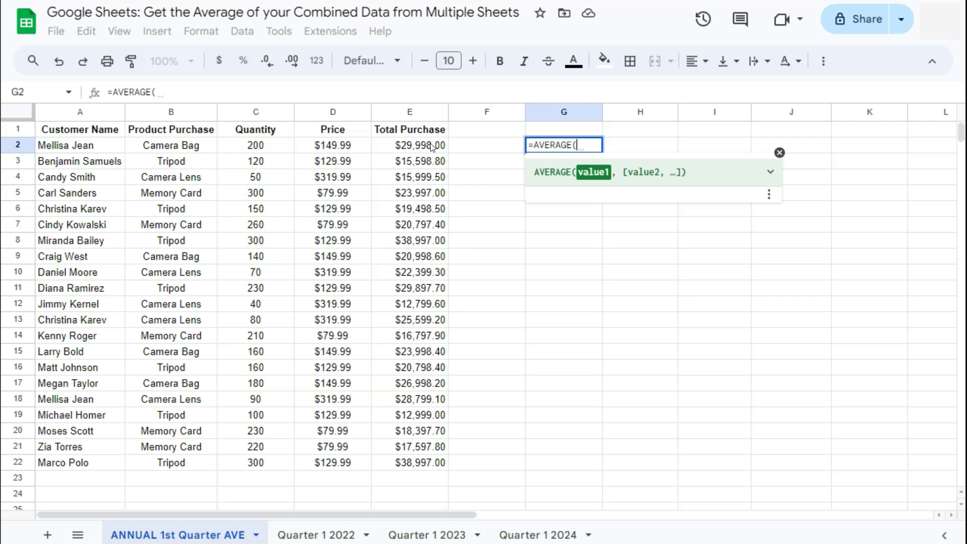
drag(431, 146, 408, 461)
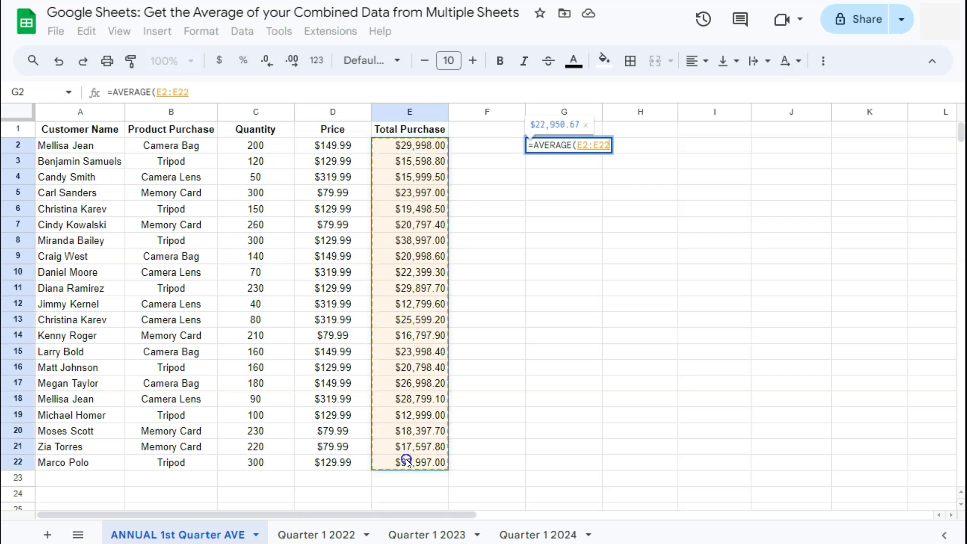
key(Return)
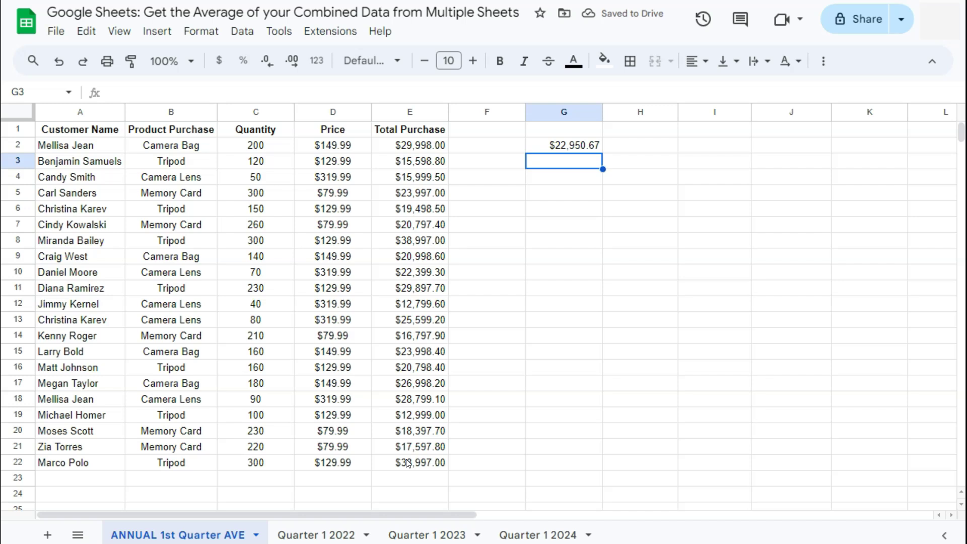
drag(411, 145, 412, 461)
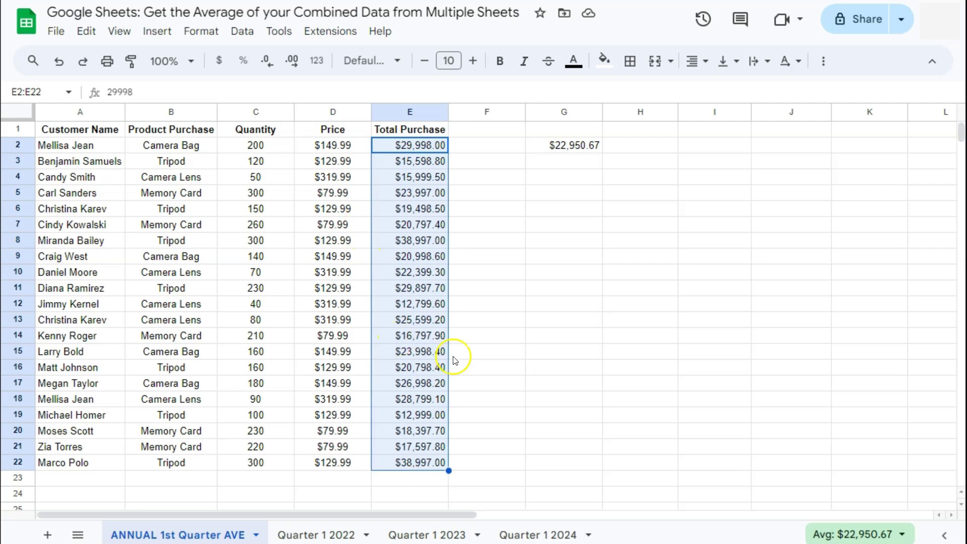
click(901, 534)
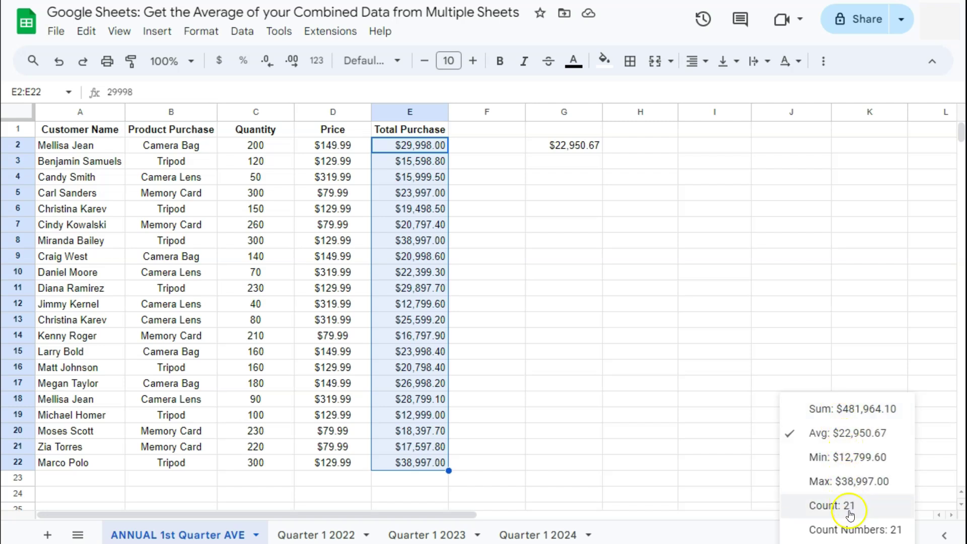
click(836, 438)
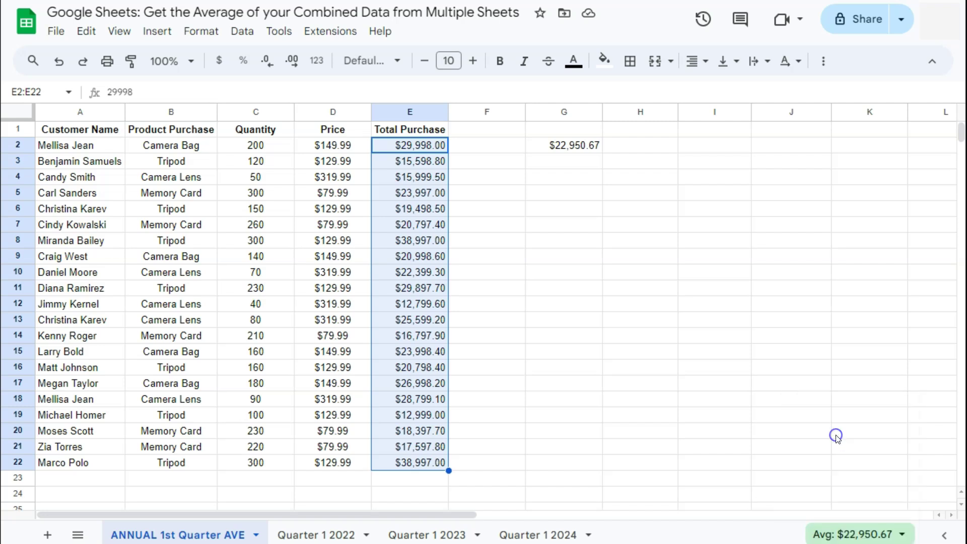
click(580, 150)
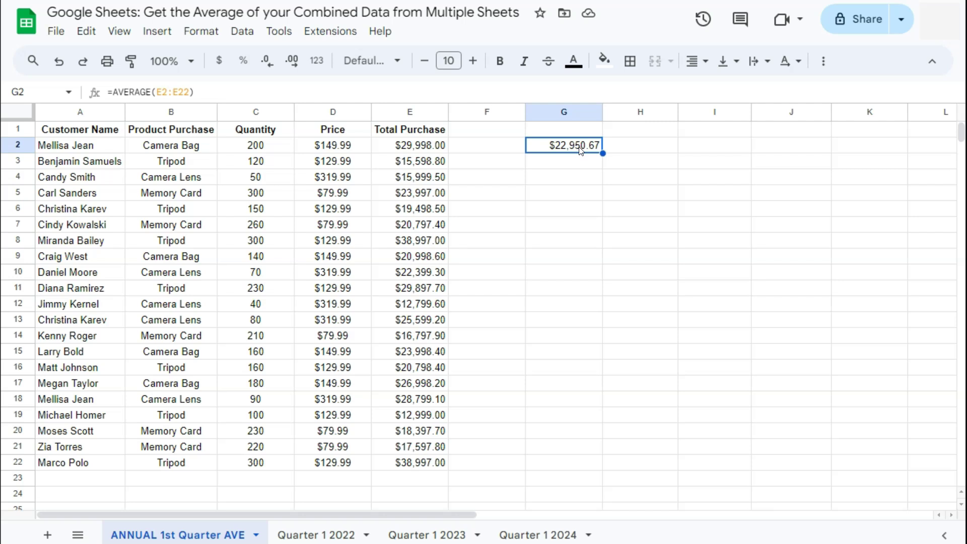
click(578, 146)
Select E2, E9, E15 and E17 and view their status-bar summaries, averaging $25,498.30.
click(442, 146)
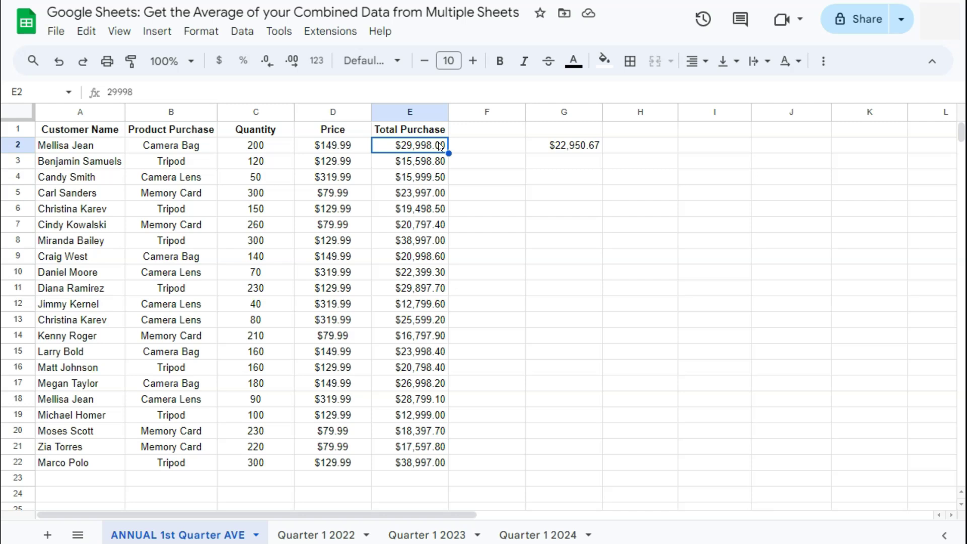
click(439, 144)
click(414, 147)
ctrl+click(415, 260)
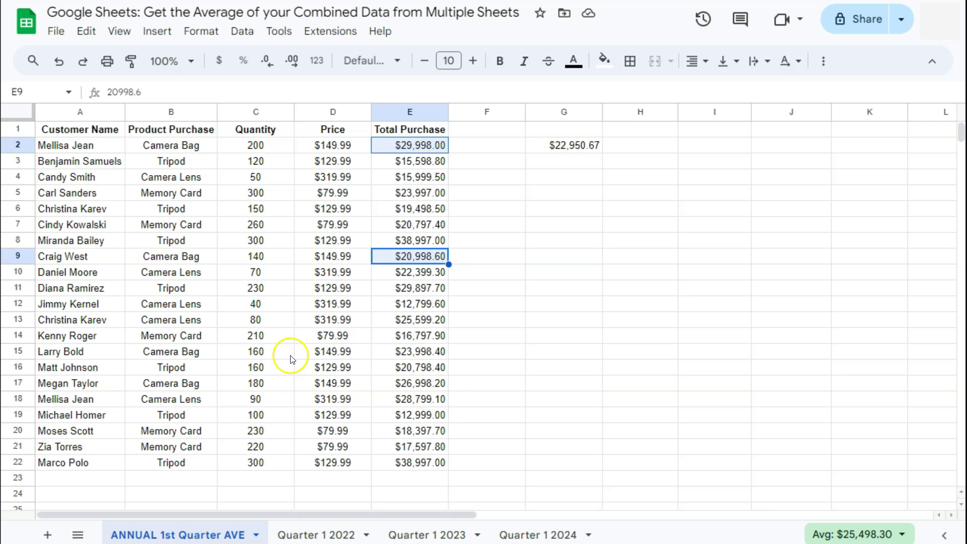
ctrl+click(403, 351)
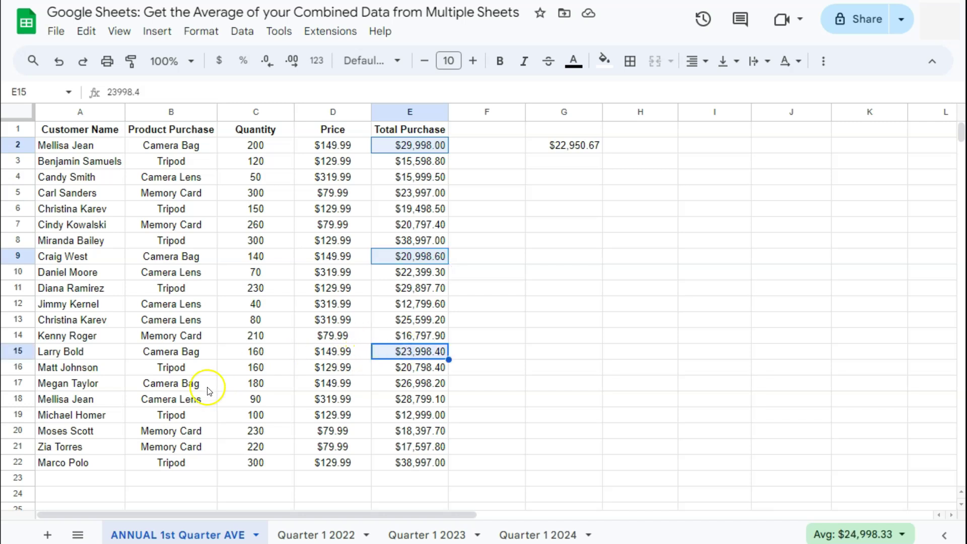
ctrl+click(405, 387)
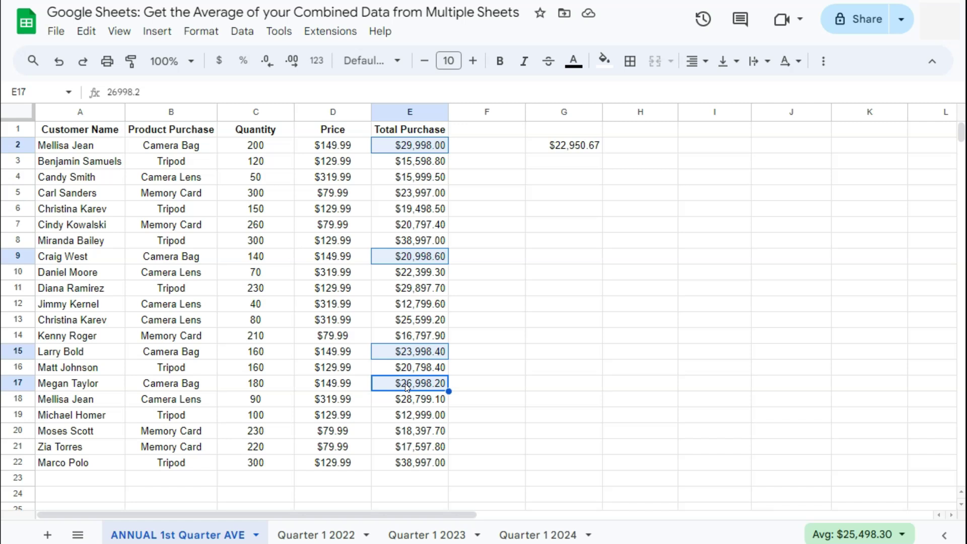
click(859, 533)
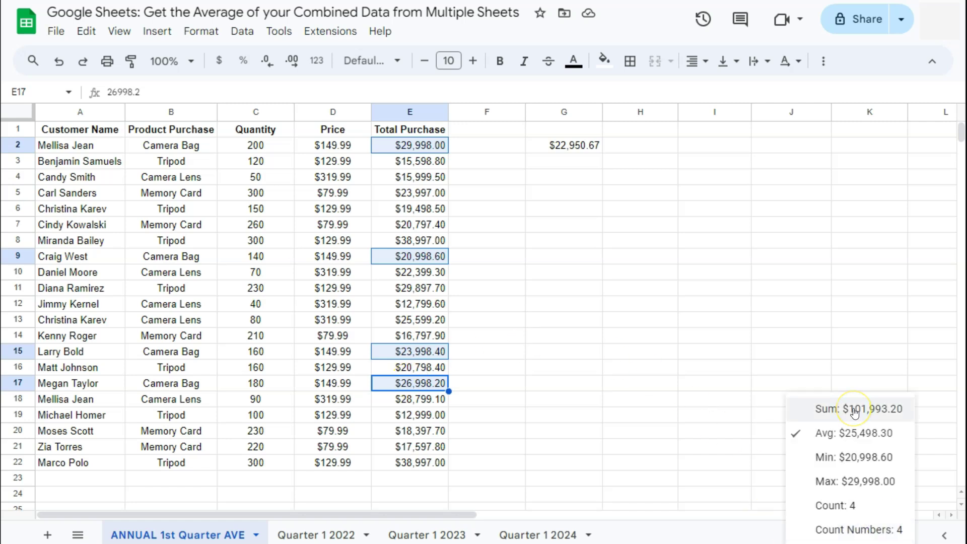